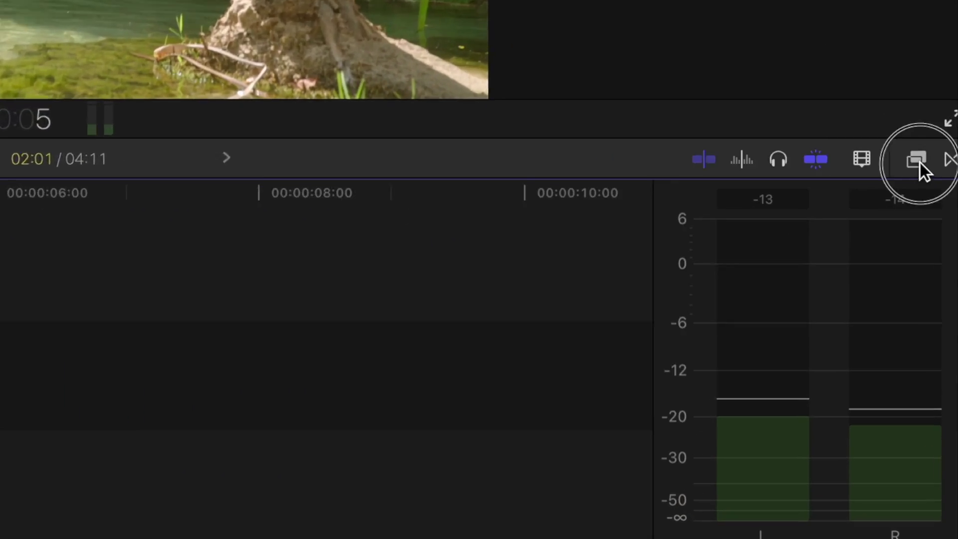
- Apply the Frame effect to the waterfall clip and show its settings in the Inspector
click(923, 342)
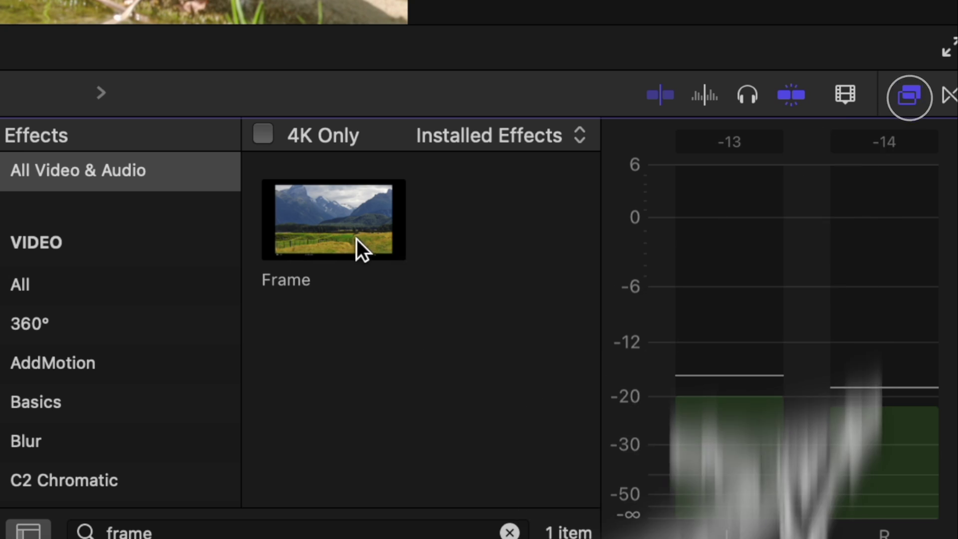
click(355, 239)
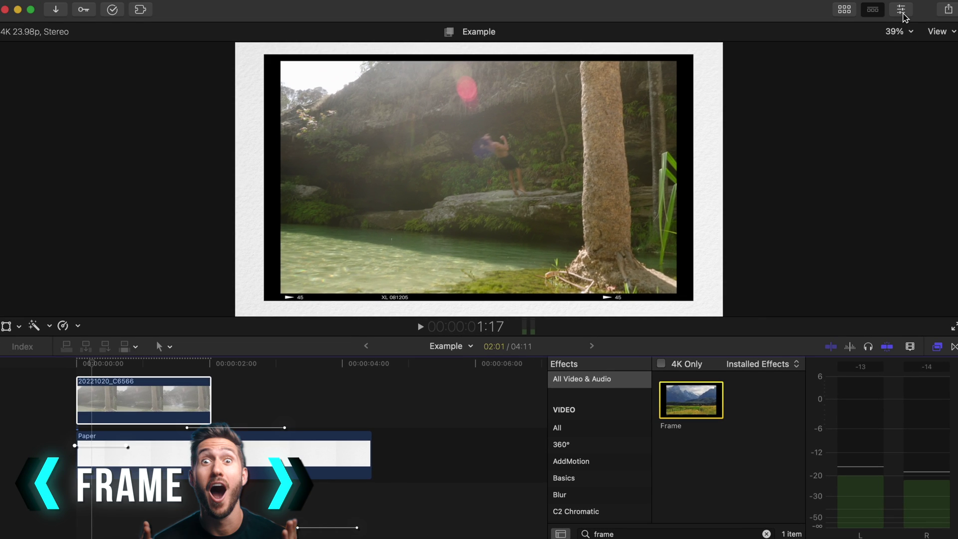
click(902, 11)
click(712, 34)
- Try each Frame Type from Aged 1 through Green, settle on White, and play it back
click(904, 141)
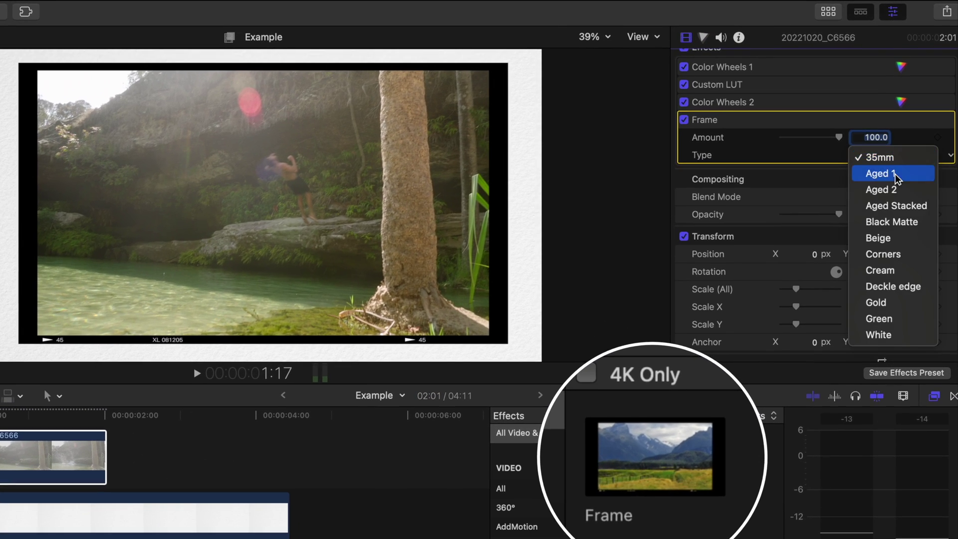
click(900, 155)
click(900, 141)
click(917, 173)
click(888, 155)
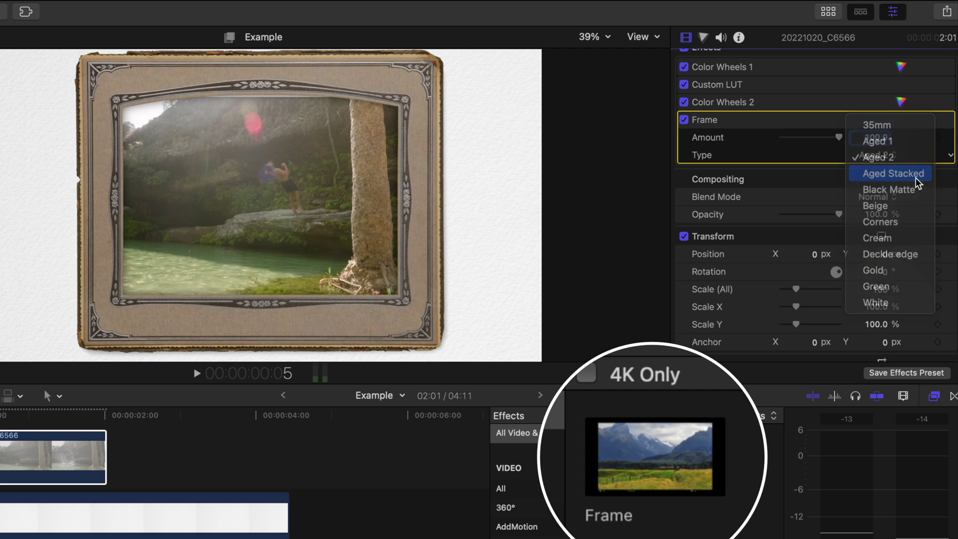
click(891, 172)
click(891, 154)
click(893, 171)
click(890, 156)
click(898, 174)
click(900, 156)
click(894, 172)
click(899, 156)
click(905, 173)
click(901, 156)
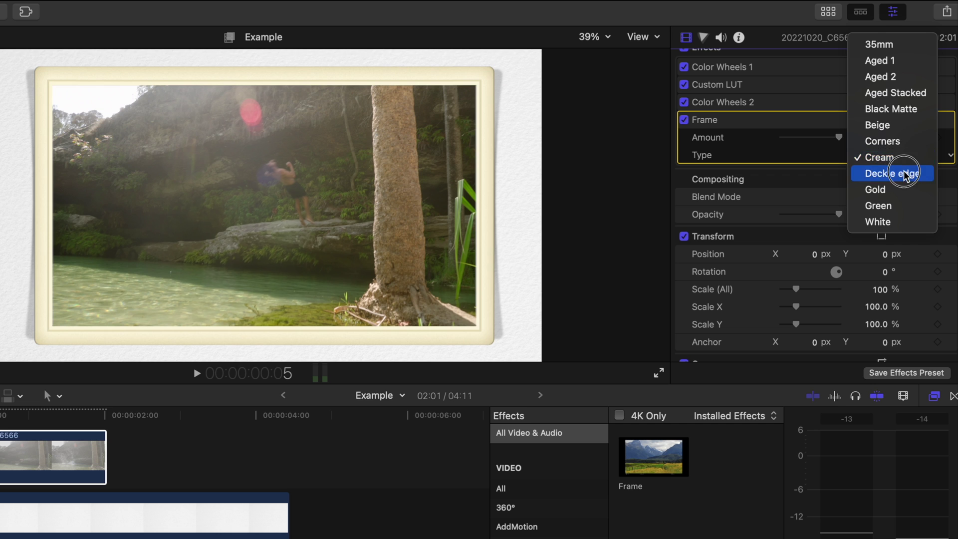
click(908, 175)
click(894, 156)
click(891, 175)
click(883, 153)
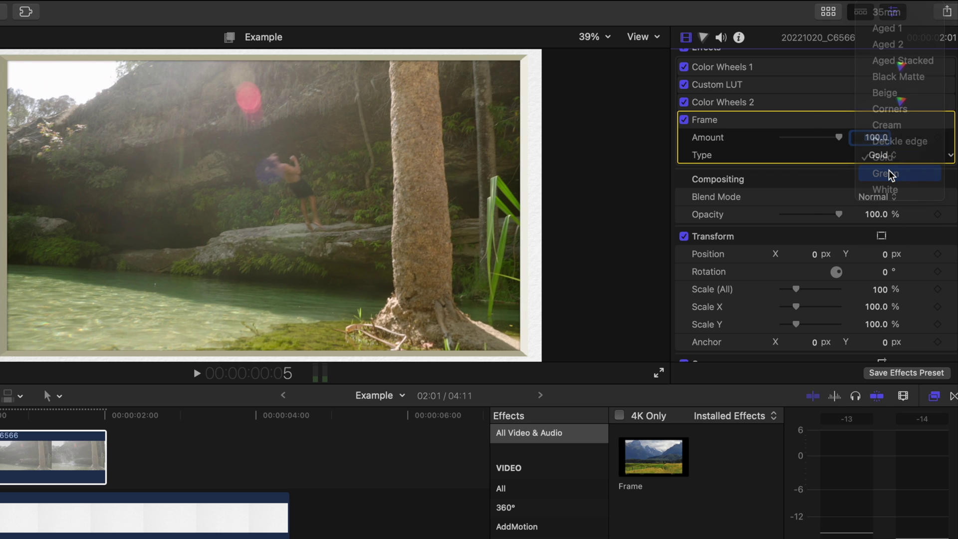
click(892, 175)
click(886, 156)
click(893, 173)
key(space)
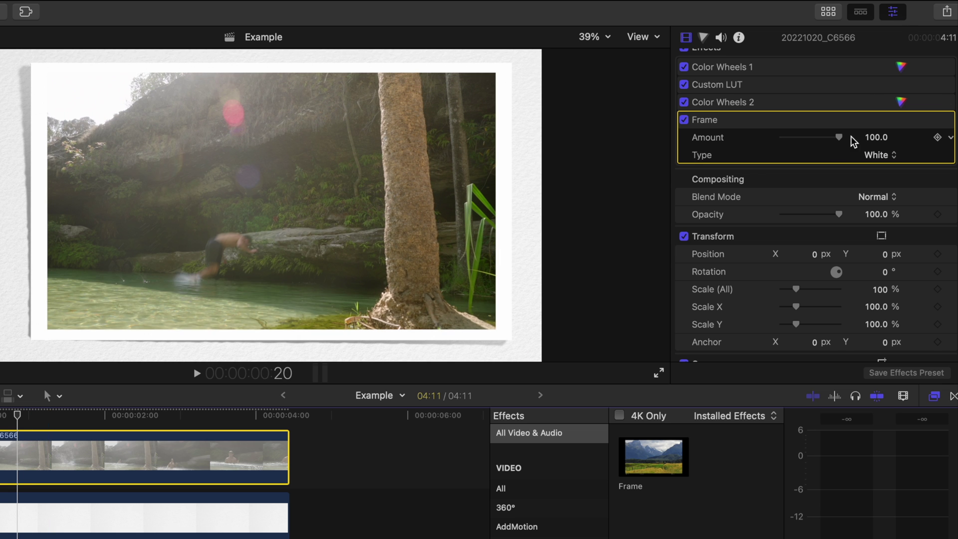
- Lower the Frame Amount to about 81 and apply Super 8mm to the grain-pounding clip
drag(839, 136, 881, 136)
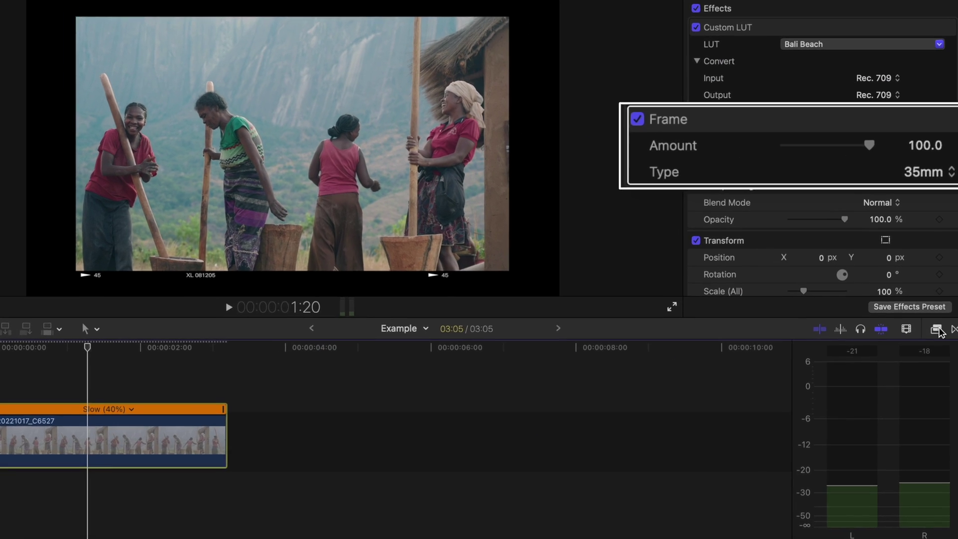
key(super+5)
text(s)
click(918, 107)
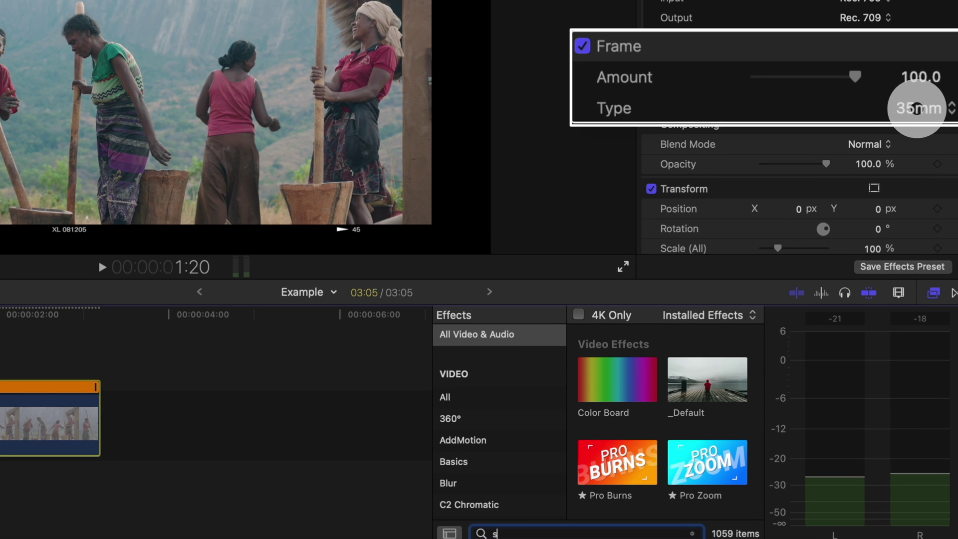
double_click(628, 378)
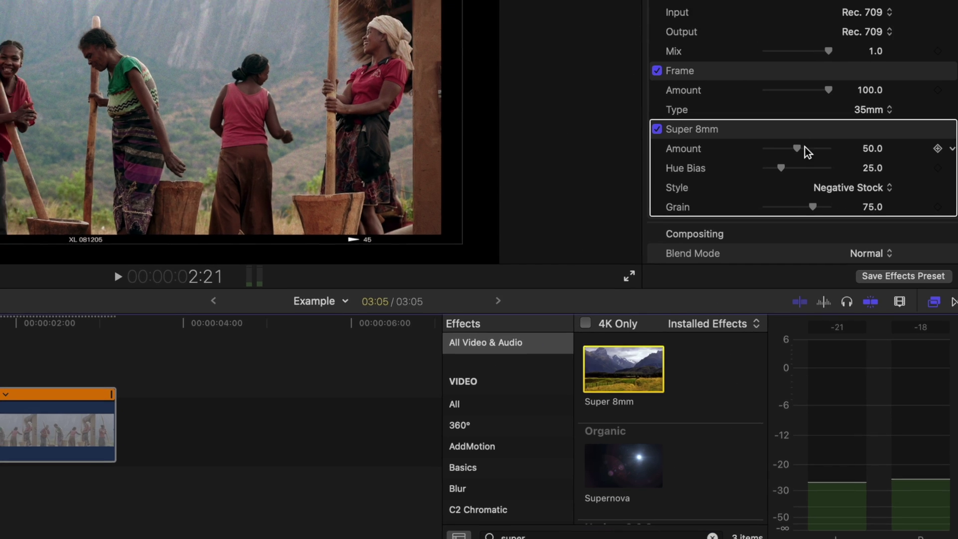
- Stack Super 8mm above Frame, lower Frame to about 74, and shrink the tomato clip top-right
drag(808, 134, 794, 95)
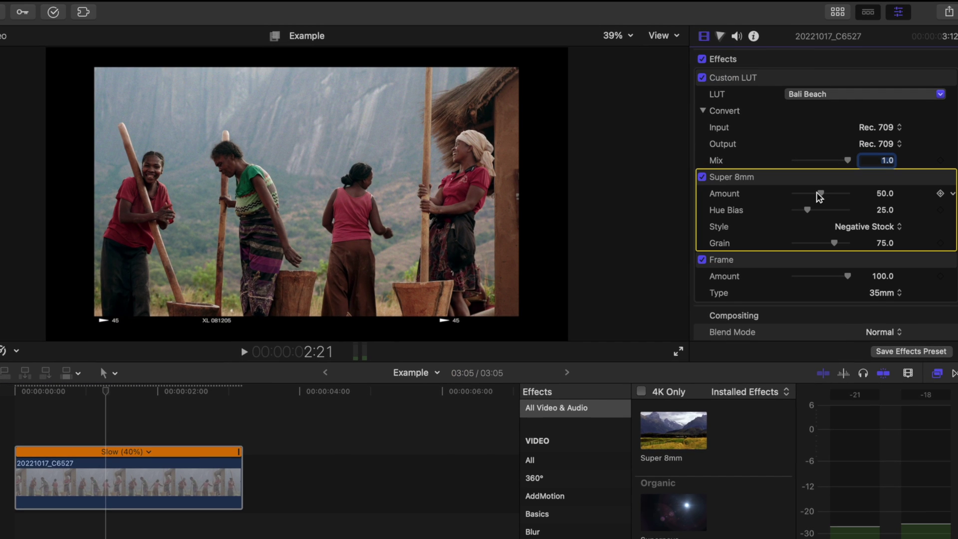
drag(848, 276, 836, 277)
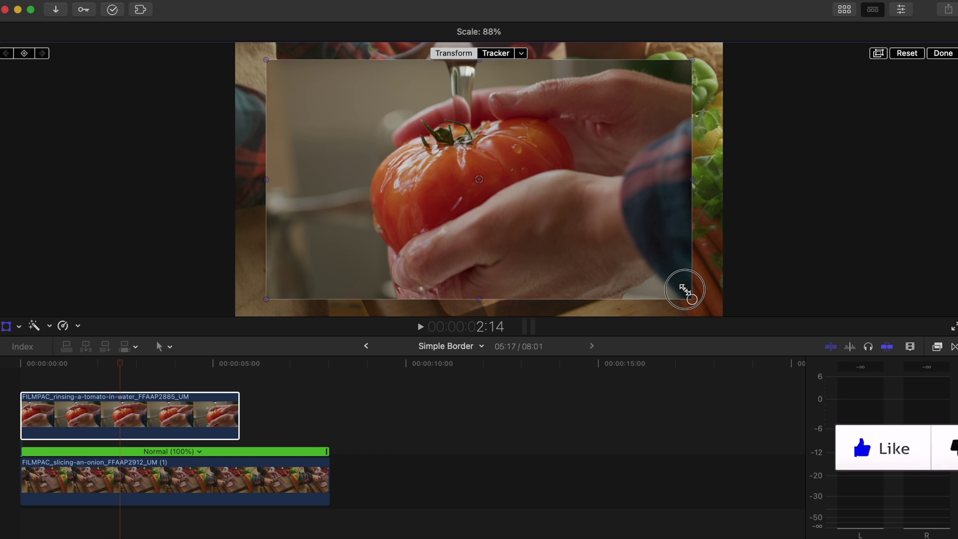
drag(684, 290, 680, 111)
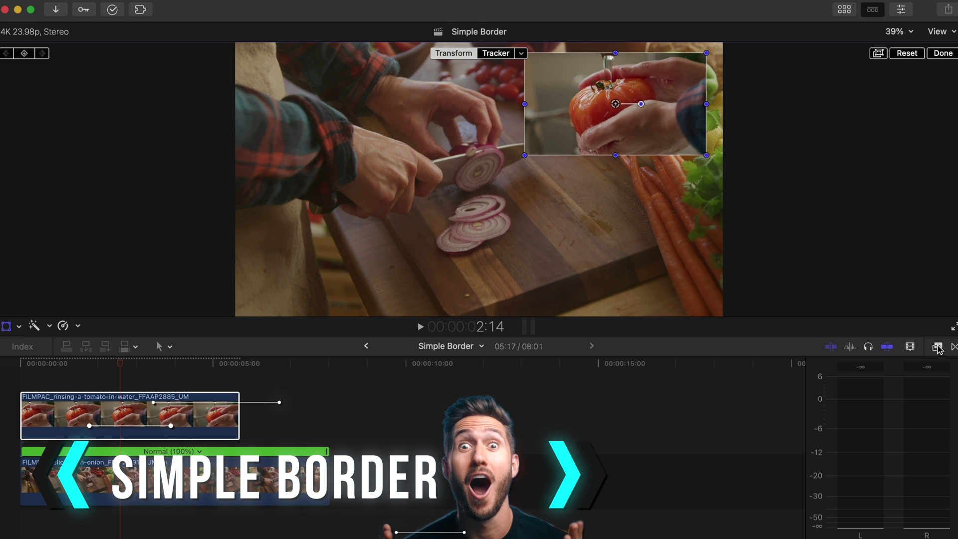
- Apply Simple Border to the tomato clip with its Color set to cyan
click(939, 348)
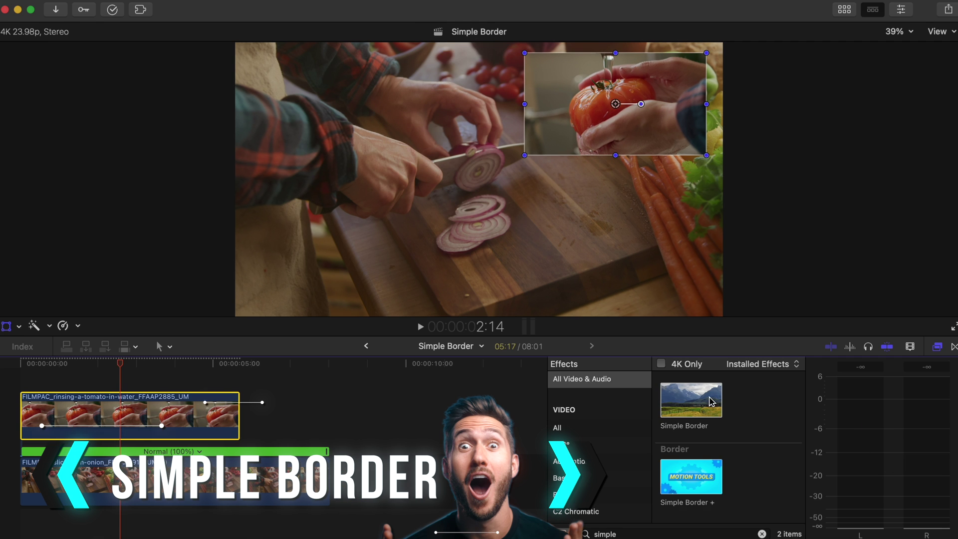
click(901, 10)
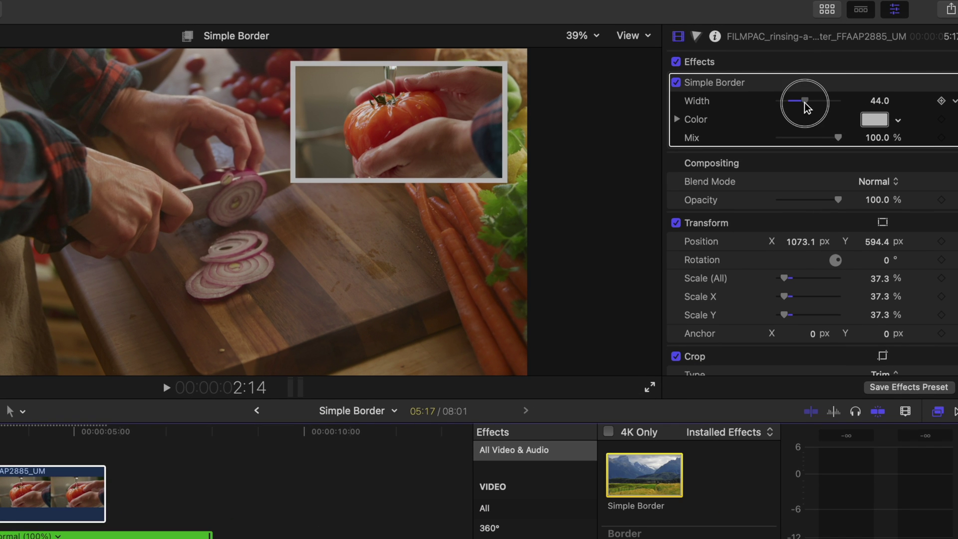
click(899, 120)
click(862, 203)
click(837, 201)
key(space)
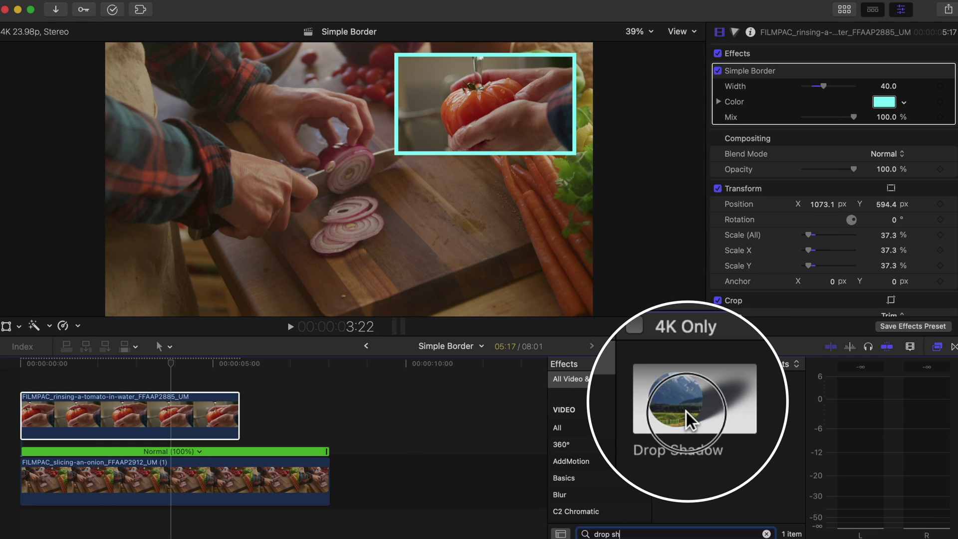
- Add a Drop Shadow with Blur 70 to the tomato clip and preview it
double_click(687, 412)
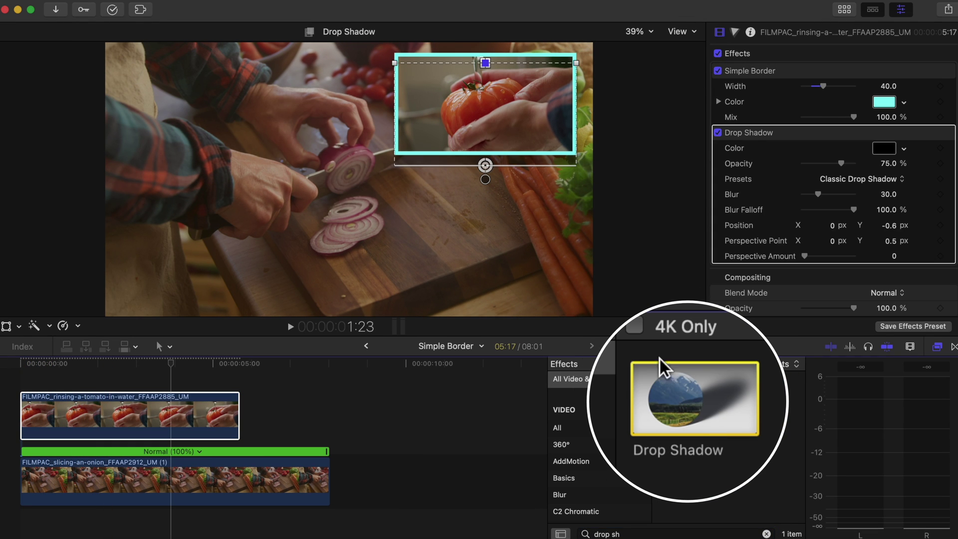
key(space)
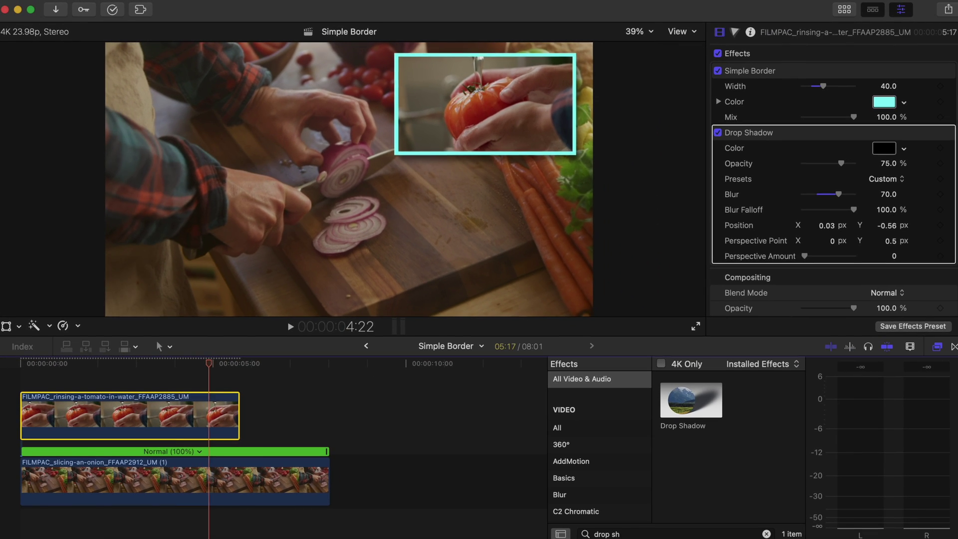
key(space)
- Move the tomato clip into the primary storyline after the onion clip
drag(178, 426, 487, 449)
key(space)
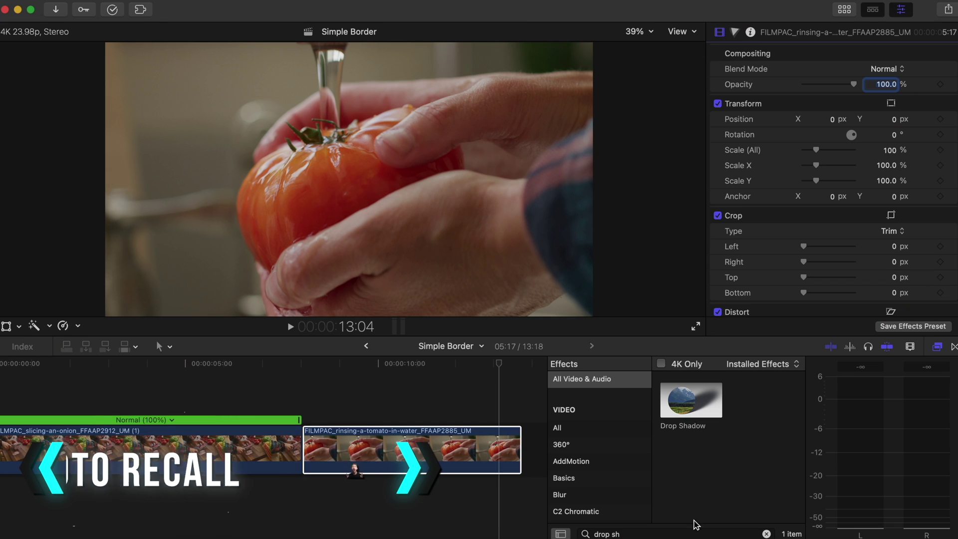
triple_click(697, 533)
- Apply Photo Recall to the tomato clip and preview it from the clip's start
text(photo)
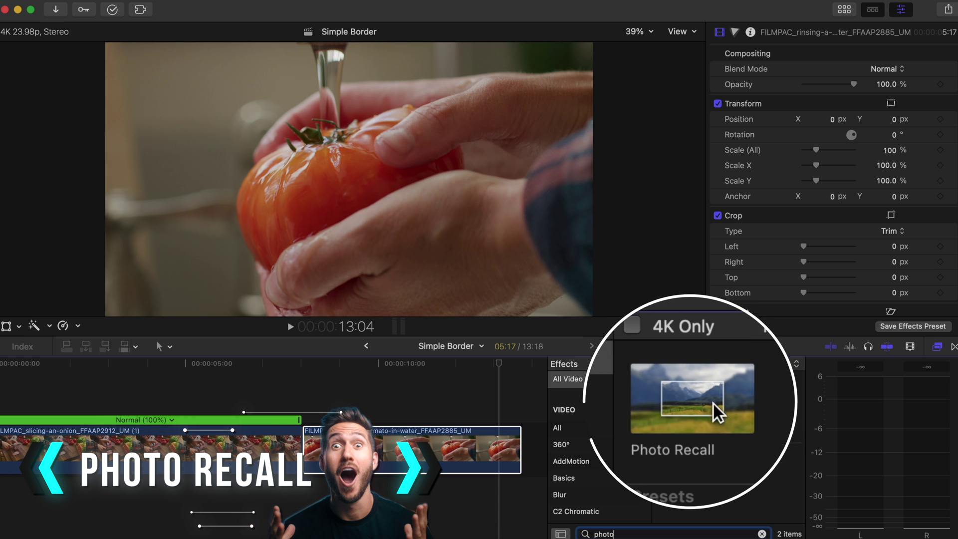
double_click(699, 402)
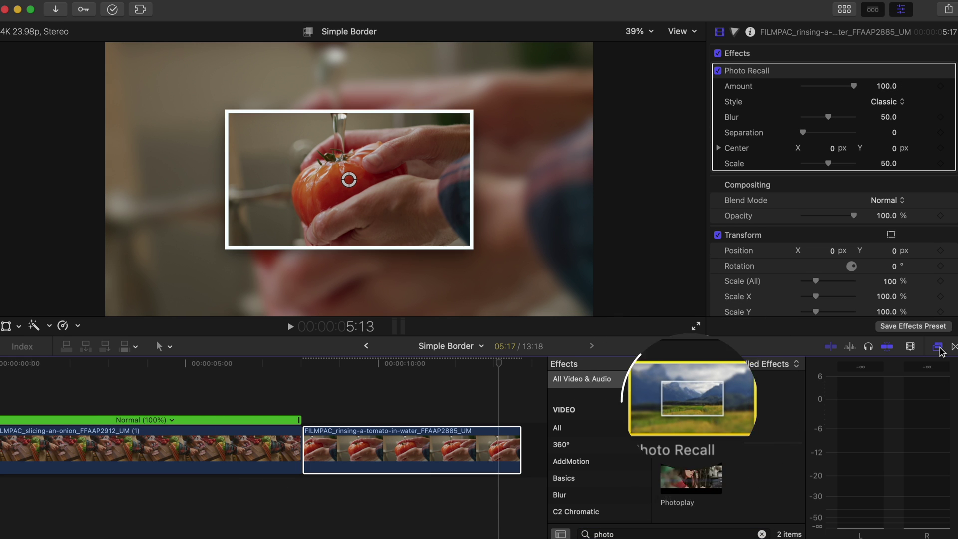
click(303, 363)
key(space)
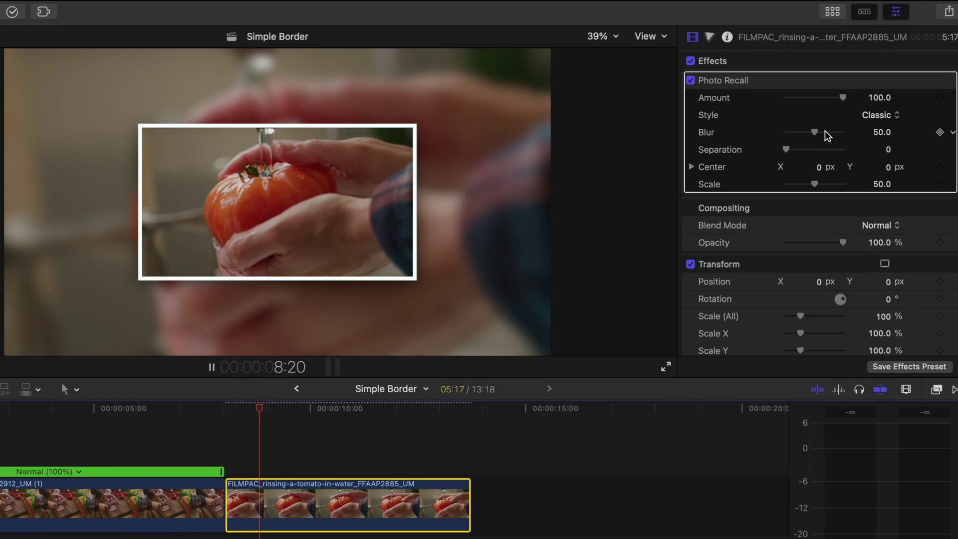
key(space)
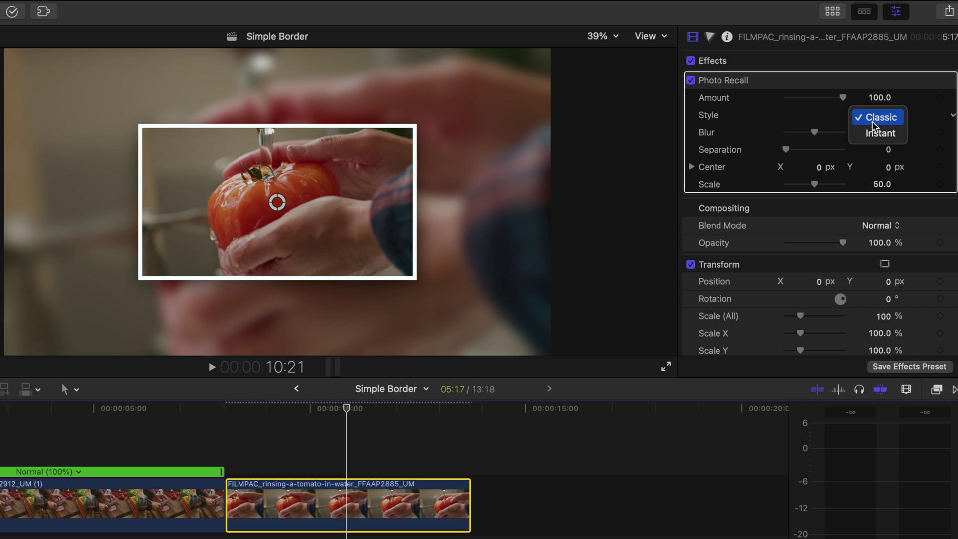
- Set Photo Recall Style to Instant, Blur to about 87.7, and reposition the polaroid frame
click(878, 133)
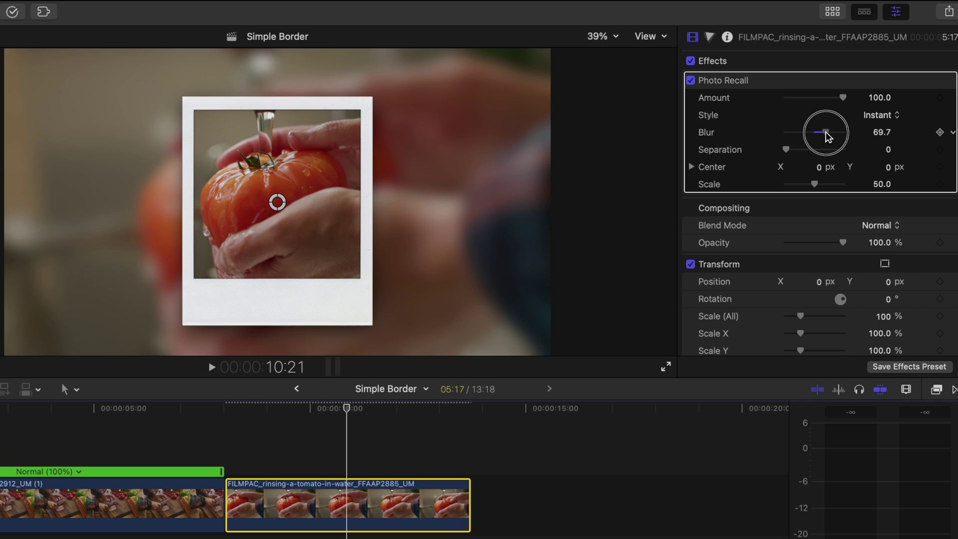
drag(850, 134, 817, 151)
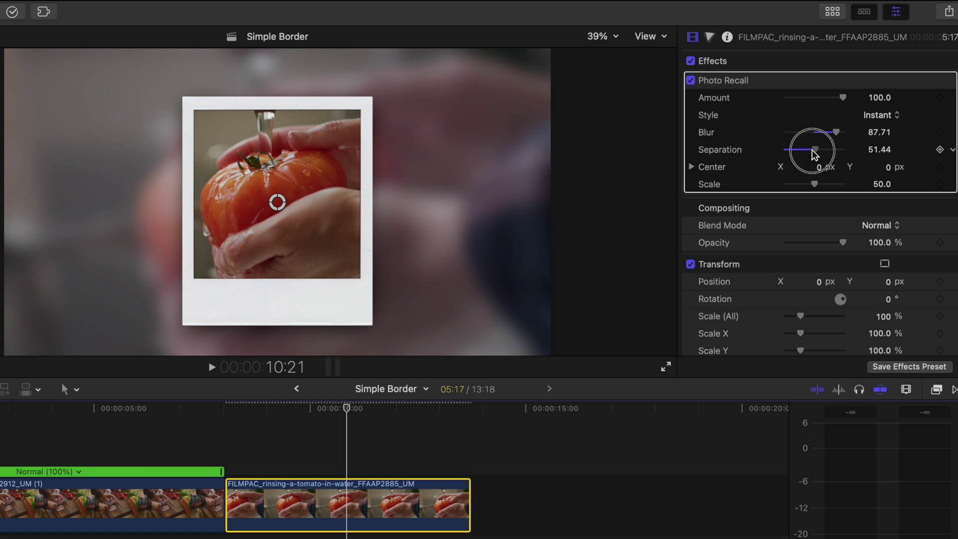
mouse_move(278, 196)
mouse_down()
mouse_move(214, 186)
mouse_move(193, 171)
mouse_move(180, 189)
mouse_move(268, 197)
mouse_up()
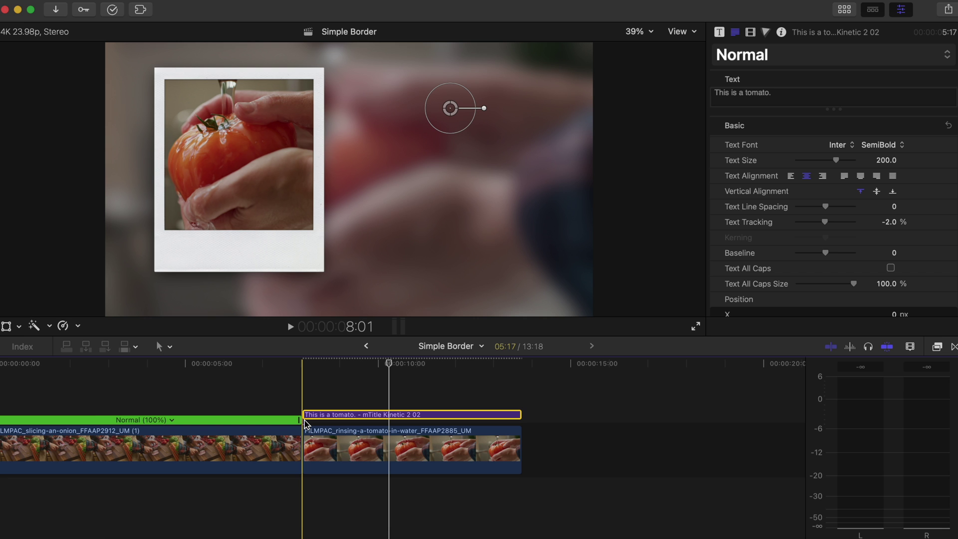
key(space)
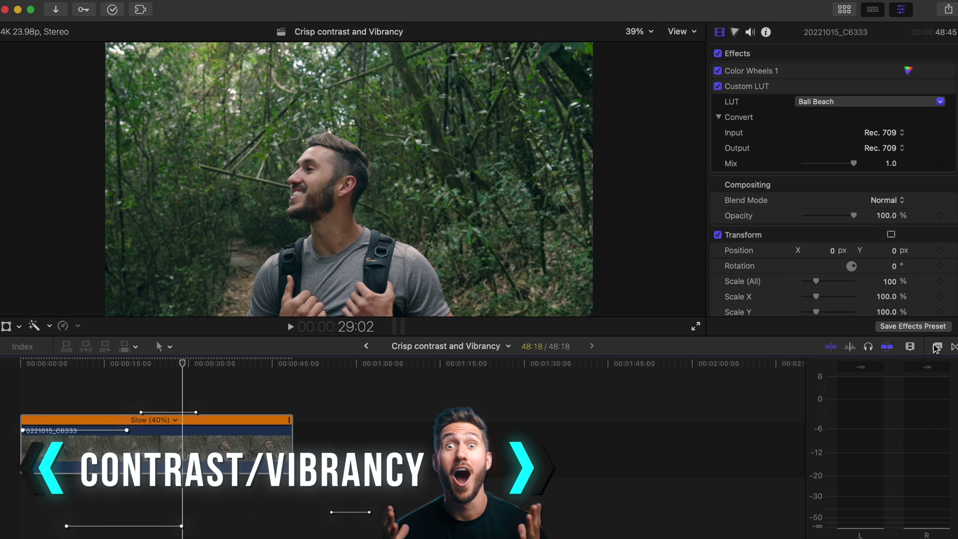
- Apply Crisp Contrast to the hiker clip with its Amount lowered to 10.25
click(937, 348)
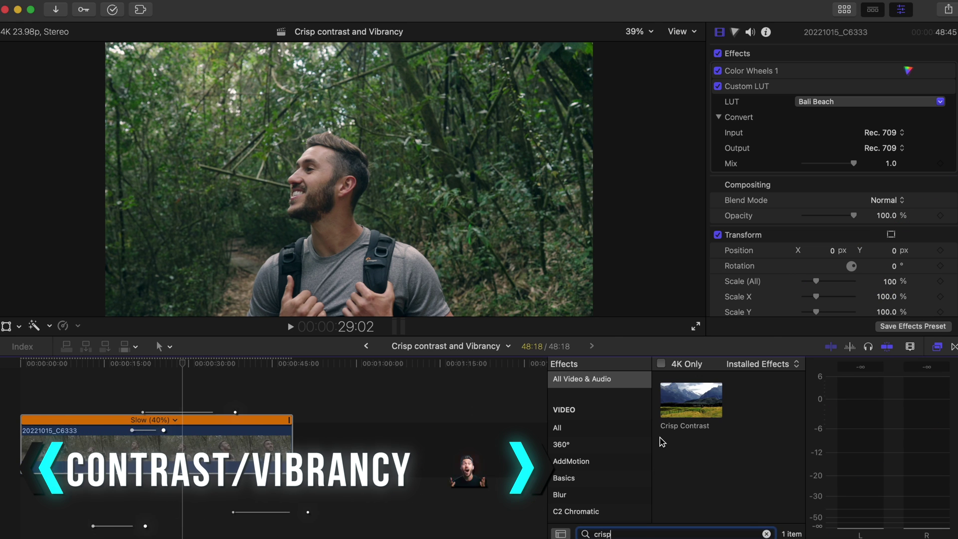
double_click(691, 409)
drag(845, 198, 809, 198)
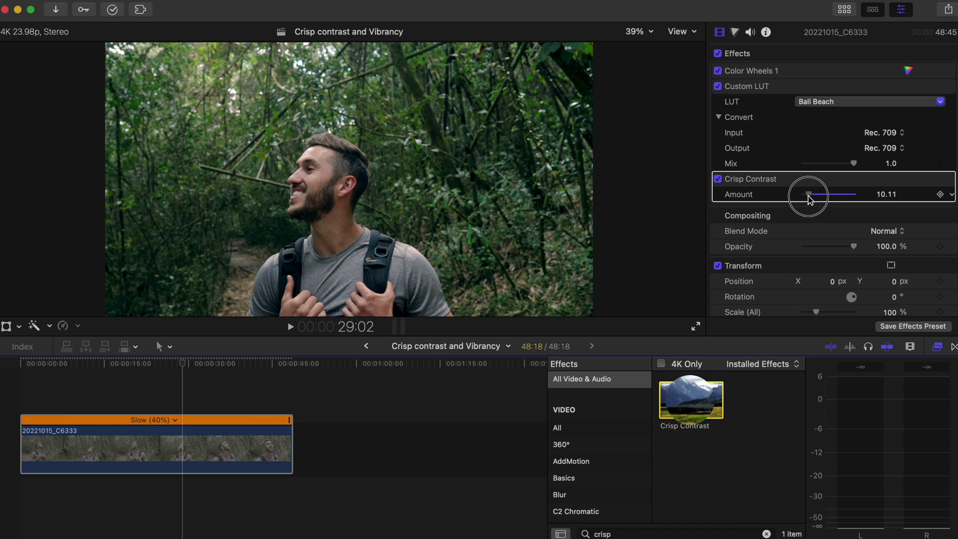
- Add Vibrancy at Amount about 1.4 with Protect Skin on, and review the grade
click(766, 533)
text(vibran)
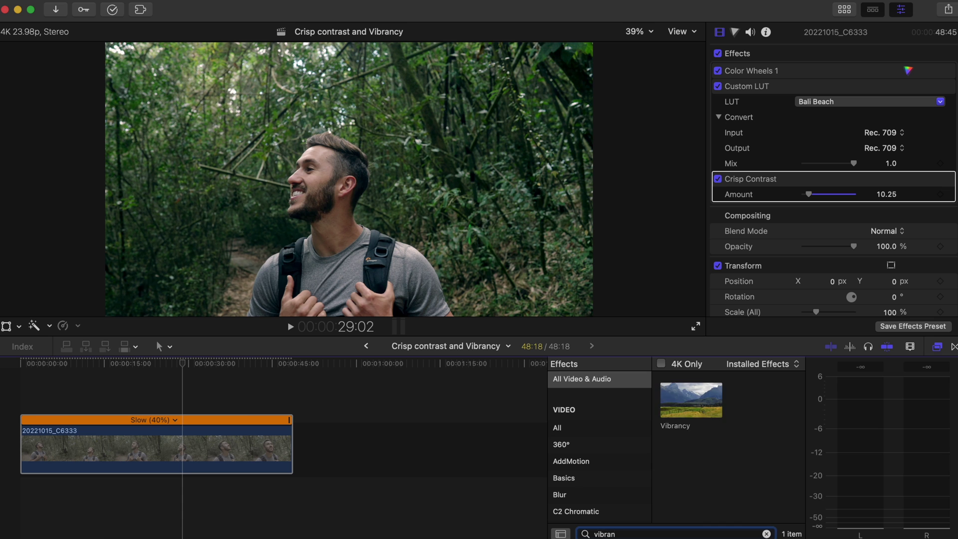
double_click(688, 398)
drag(829, 225, 841, 225)
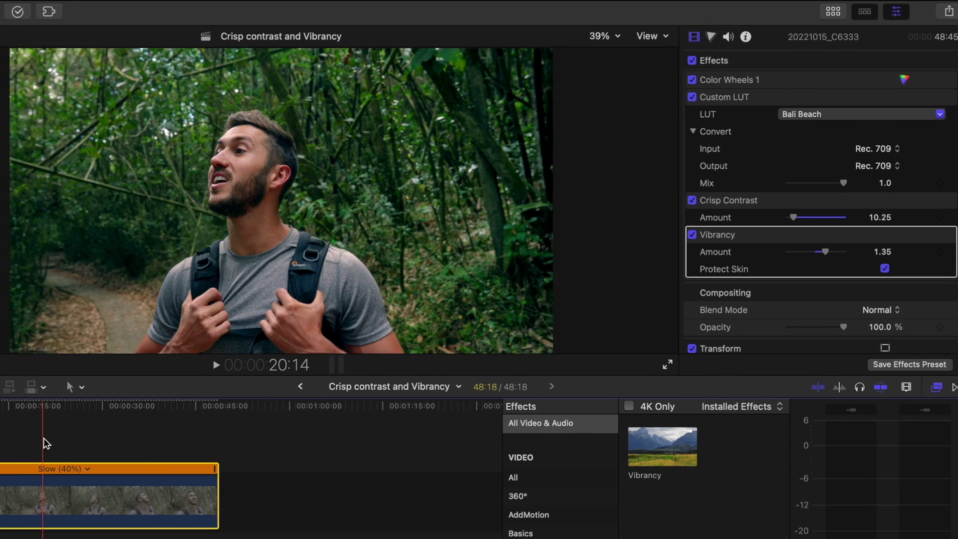
key(space)
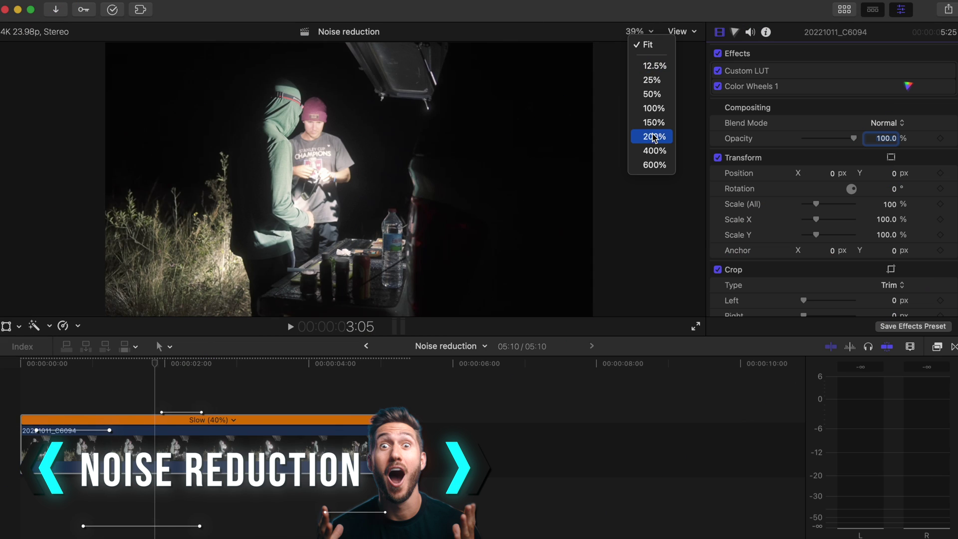
- Zoom the viewer to 200% and apply Noise Reduction to the dark night clip
click(654, 137)
drag(680, 176, 675, 183)
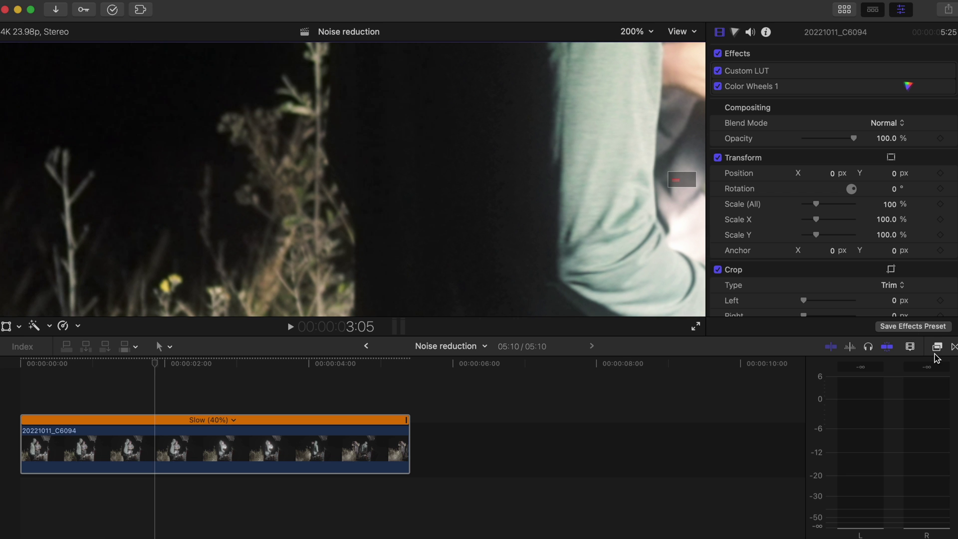
click(938, 348)
double_click(718, 435)
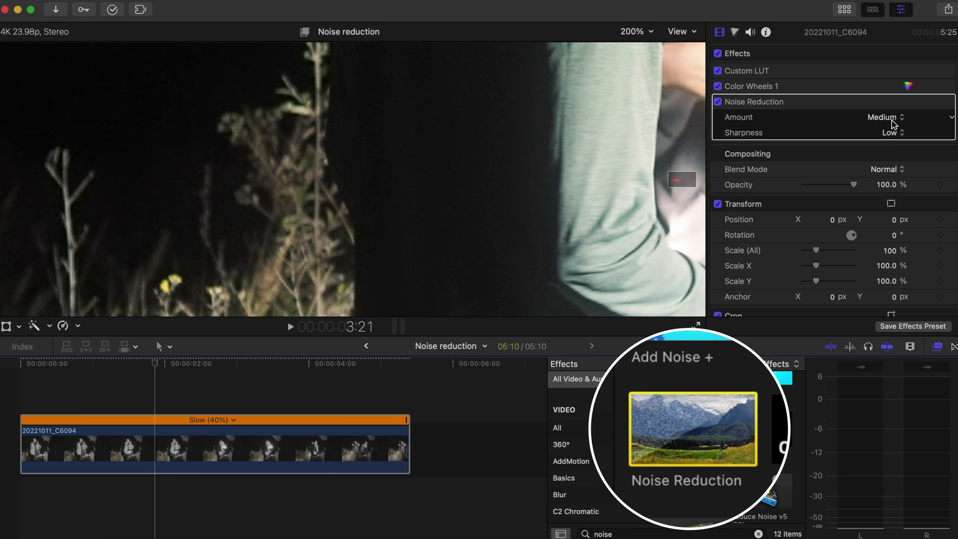
- Set Noise Reduction Amount to High and Sharpness to Very Low, then compare before and after
click(892, 118)
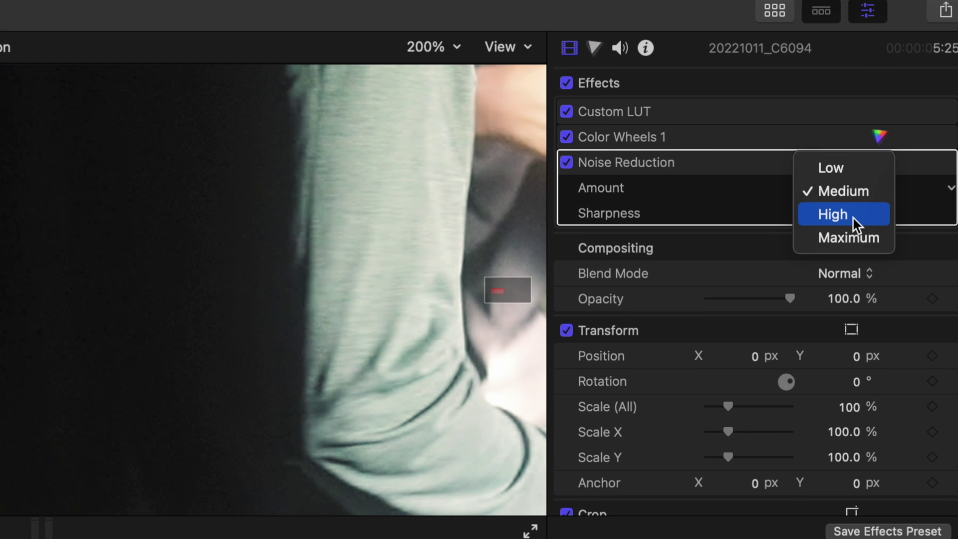
click(853, 218)
click(855, 216)
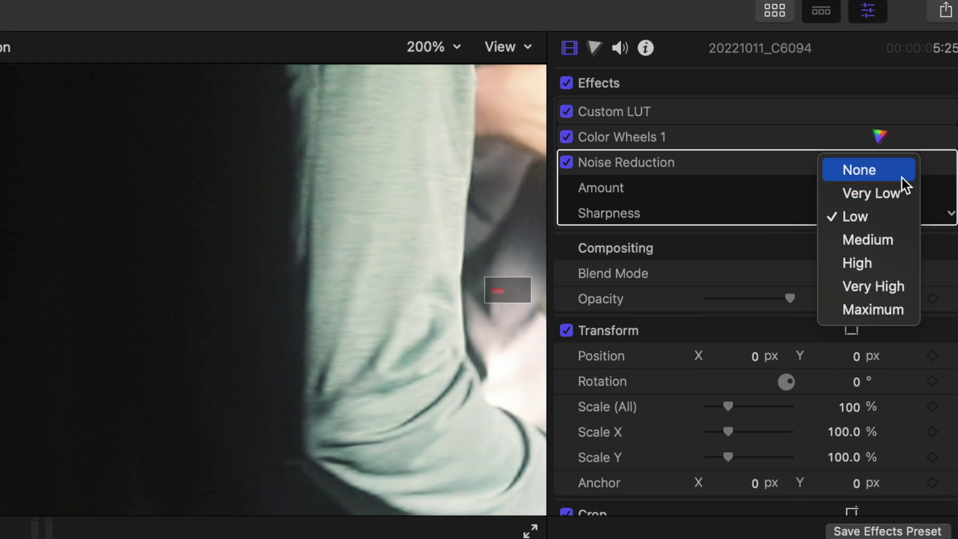
click(903, 193)
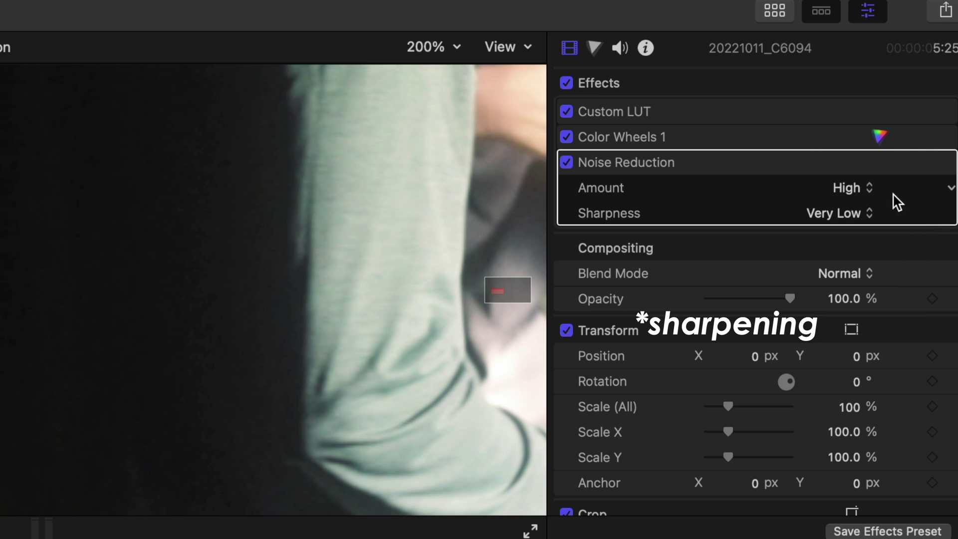
click(568, 160)
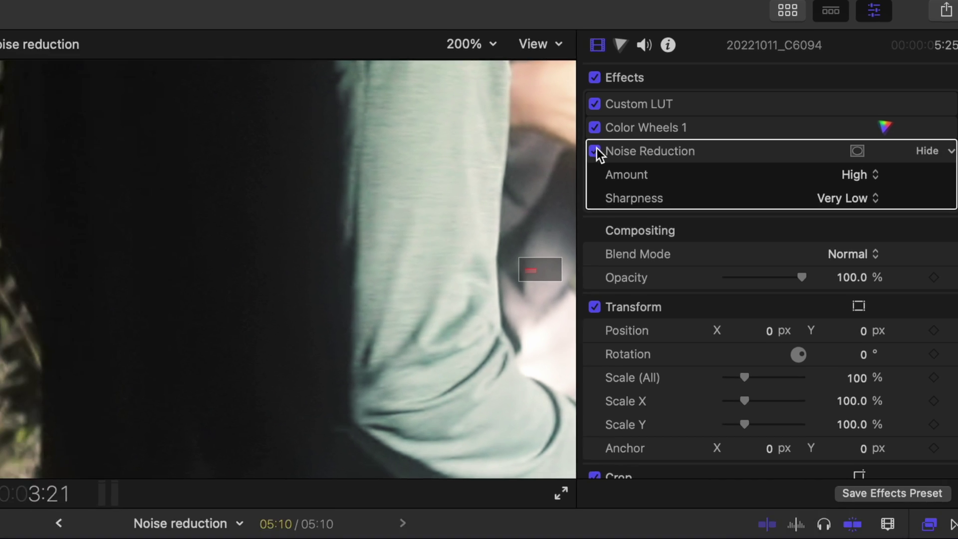
click(567, 163)
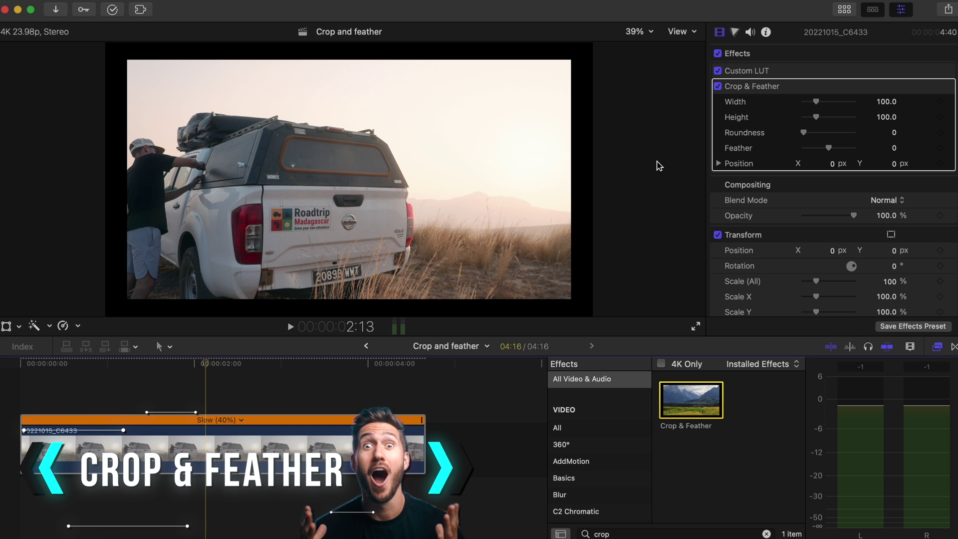
- Adjust Crop & Feather to Width 102.8, Height 101.17, Roundness 50 and Feather 0
drag(815, 103, 812, 101)
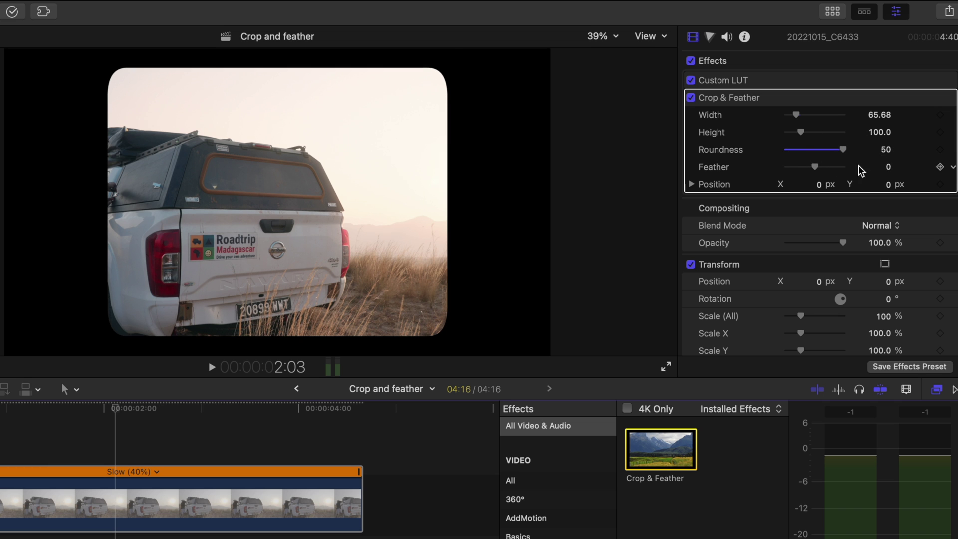
mouse_move(817, 167)
mouse_down()
mouse_move(790, 167)
mouse_move(831, 172)
mouse_move(818, 173)
mouse_up()
mouse_move(802, 132)
mouse_down()
mouse_move(794, 138)
mouse_move(803, 139)
mouse_move(804, 111)
mouse_move(800, 118)
mouse_up()
- Preview the crop and place a Paper generator beneath the truck clip
key(shift+/)
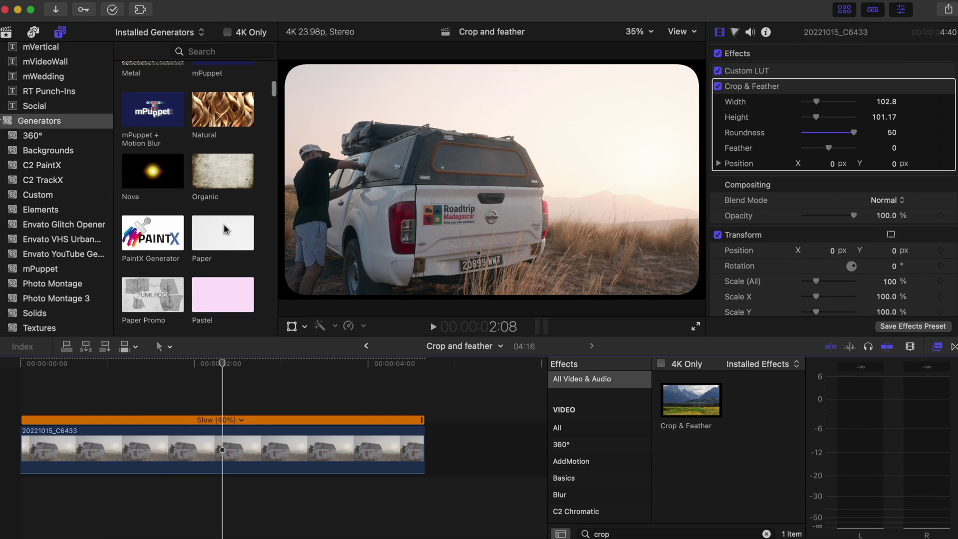
drag(223, 229, 194, 468)
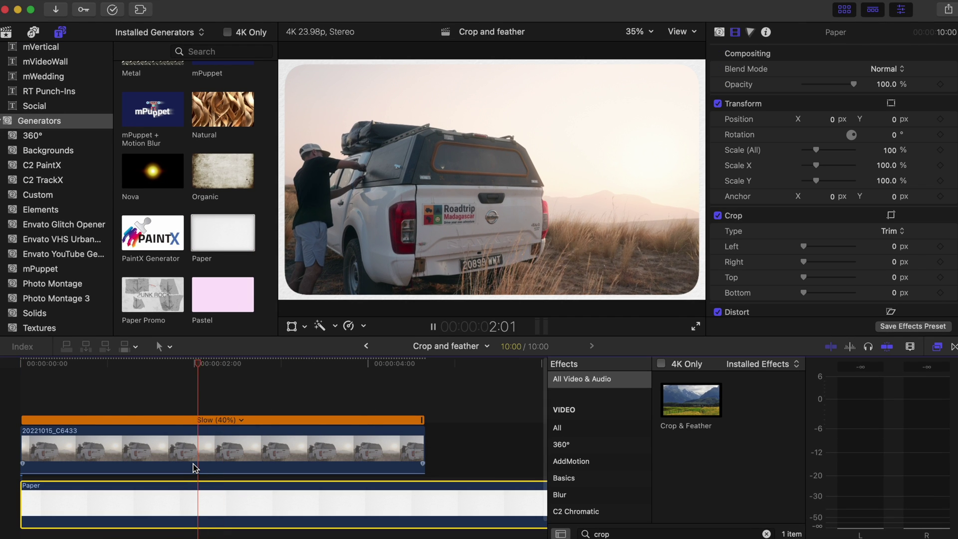